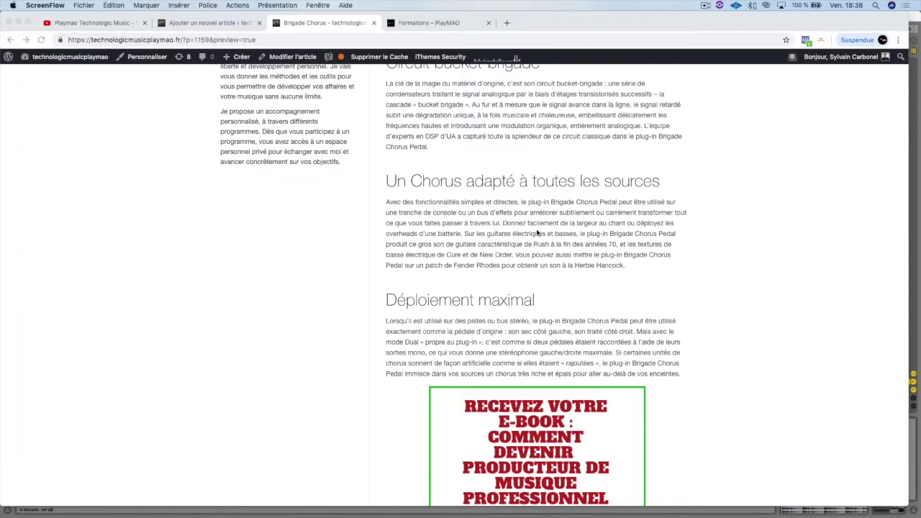
Step: Read the Brigade Chorus article preview through to the e-book sign-up form
scroll(523, 257, "down", 2)
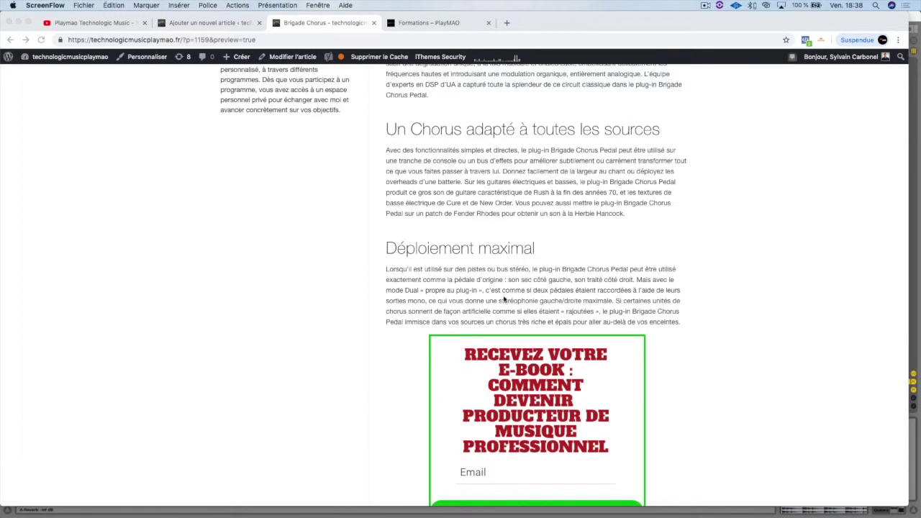
scroll(505, 299, "down", 4)
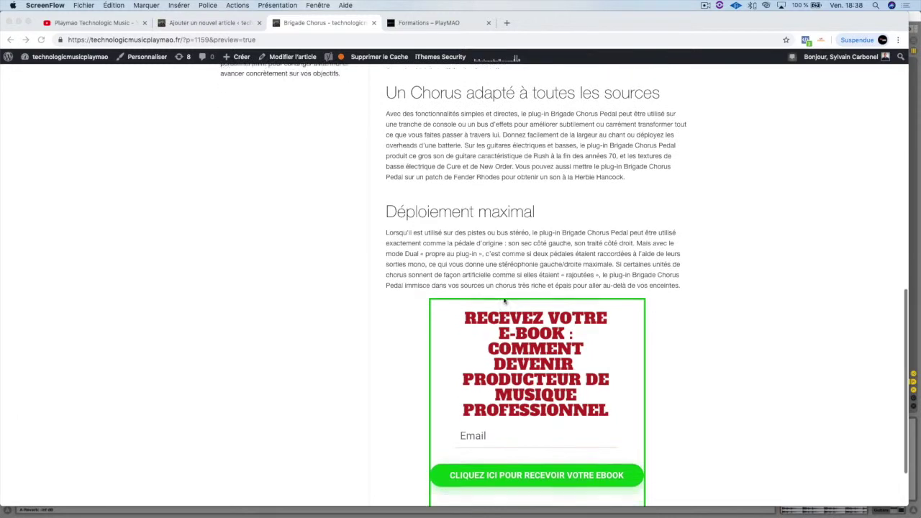
scroll(505, 299, "up", 20)
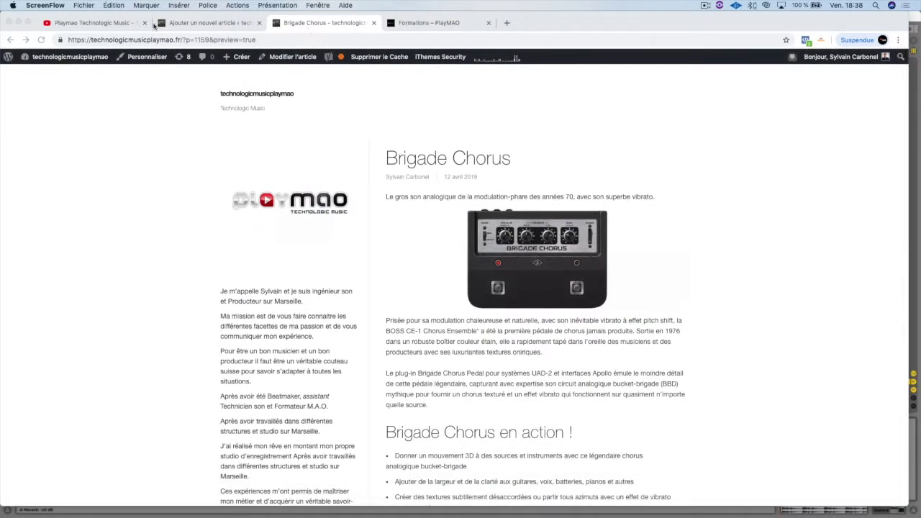
Step: View the Playmao Technologic Music YouTube channel and the PlayMAO Formations page
left_click(111, 26)
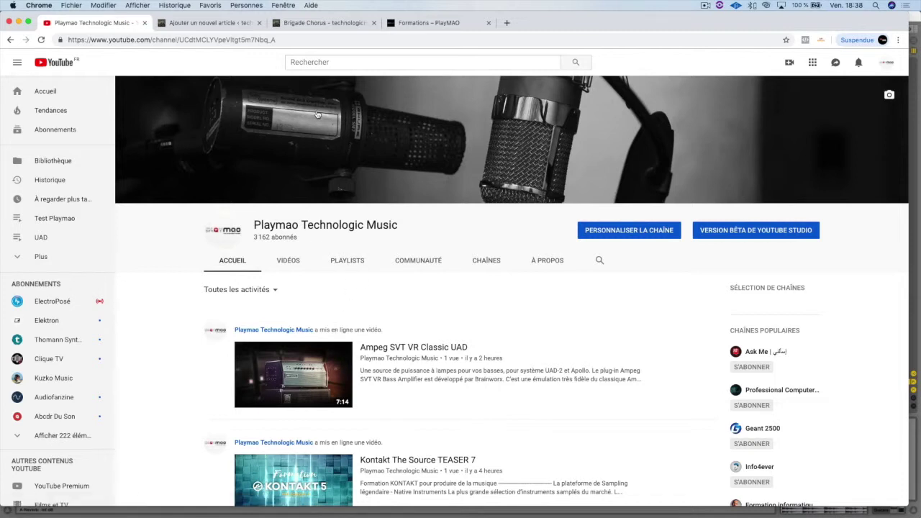
left_click(430, 23)
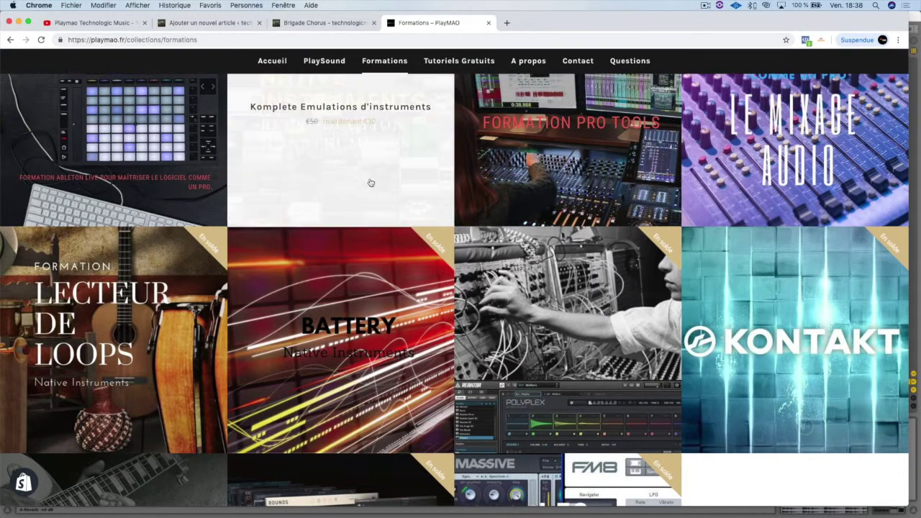
scroll(370, 180, "up", 3)
left_click(388, 94)
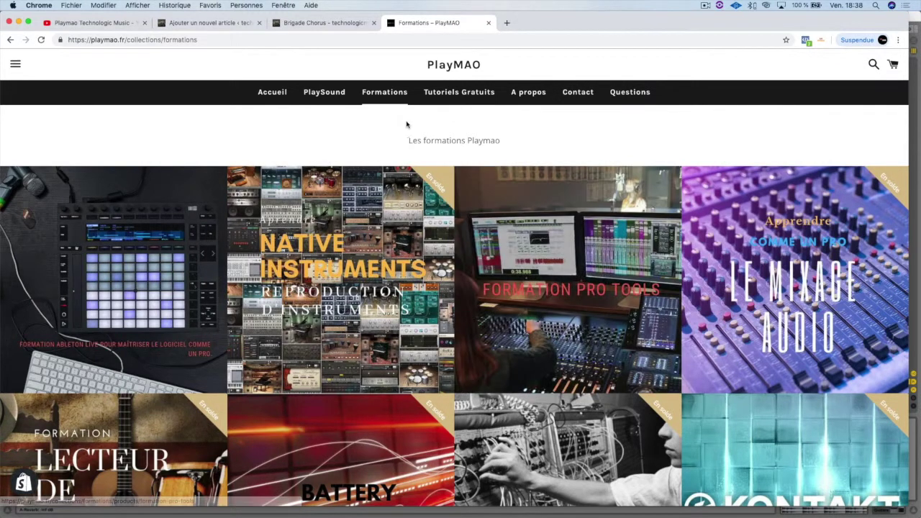
Step: Look at the Brigade Chorus article in the WordPress editor and review its preview down to the e-book form
left_click(323, 26)
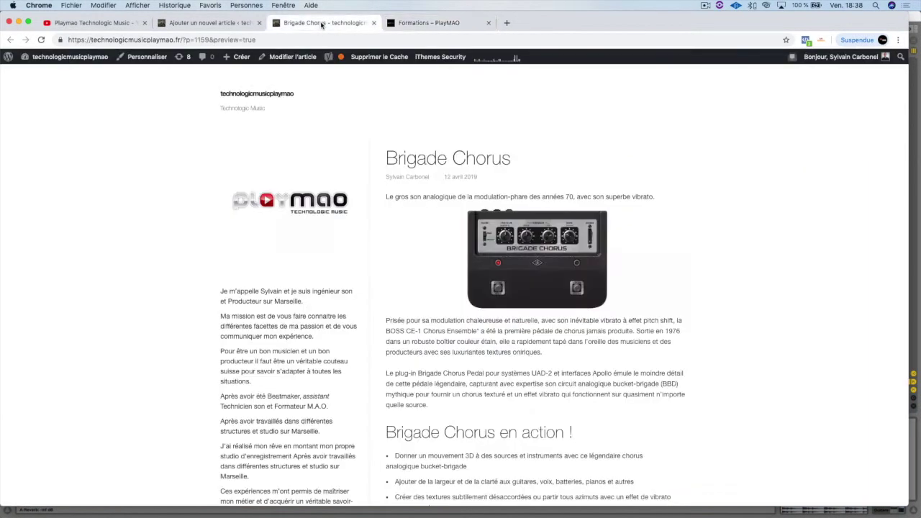
left_click(223, 27)
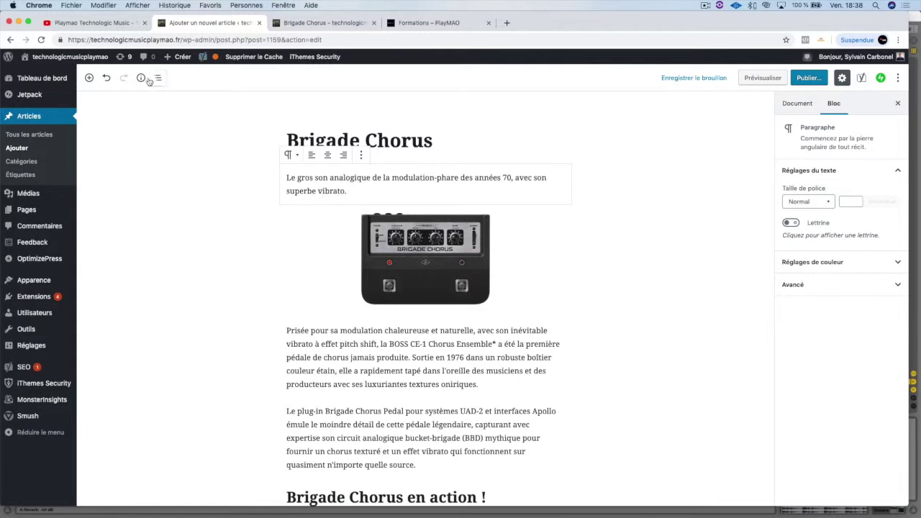
left_click(288, 24)
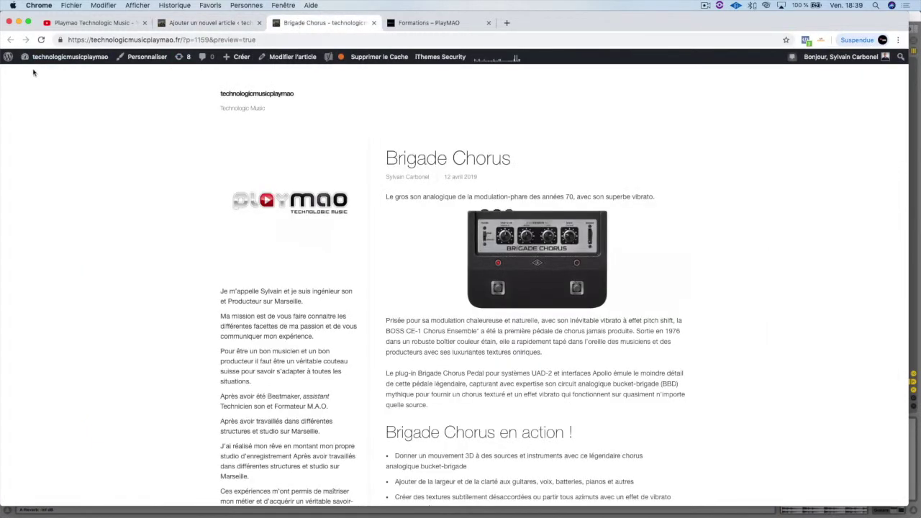
mouse_move(91, 65)
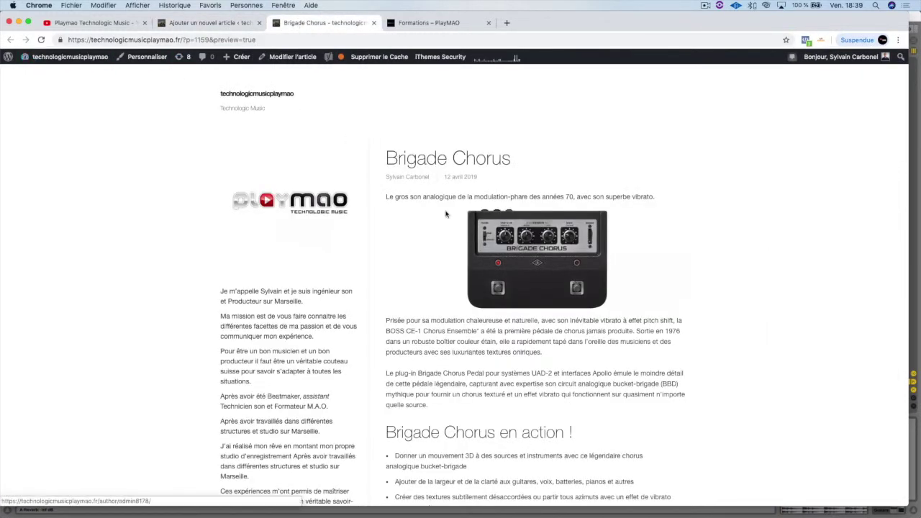
scroll(479, 319, "down", 3)
scroll(478, 317, "down", 10)
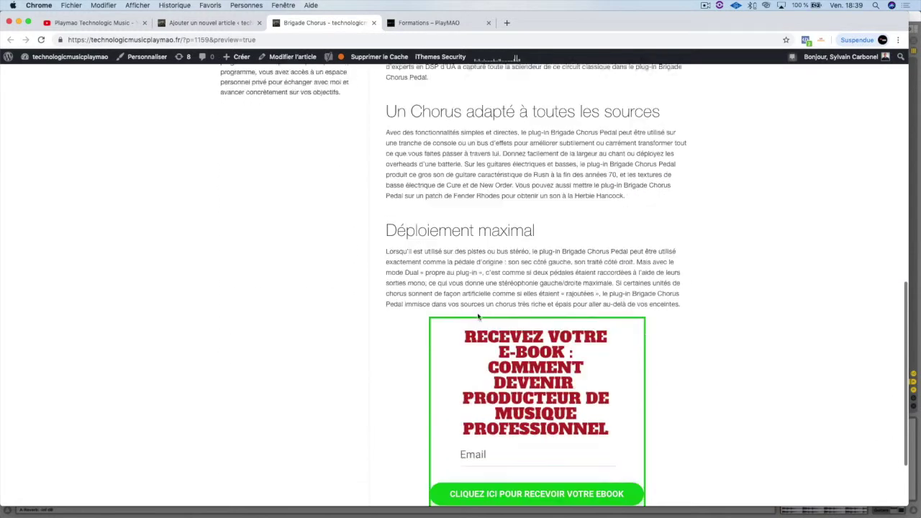
scroll(478, 315, "up", 13)
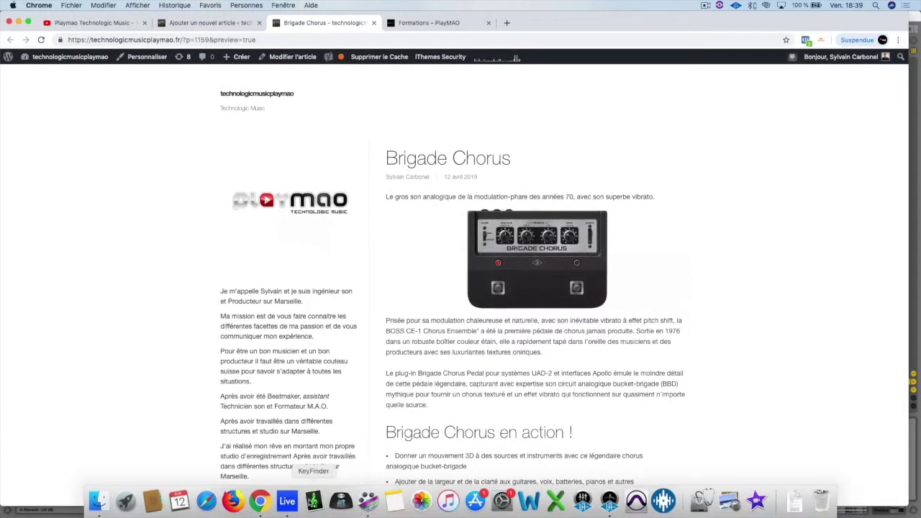
Step: Switch to Ableton Live and search the browser's samples for "guitar"
left_click(297, 481)
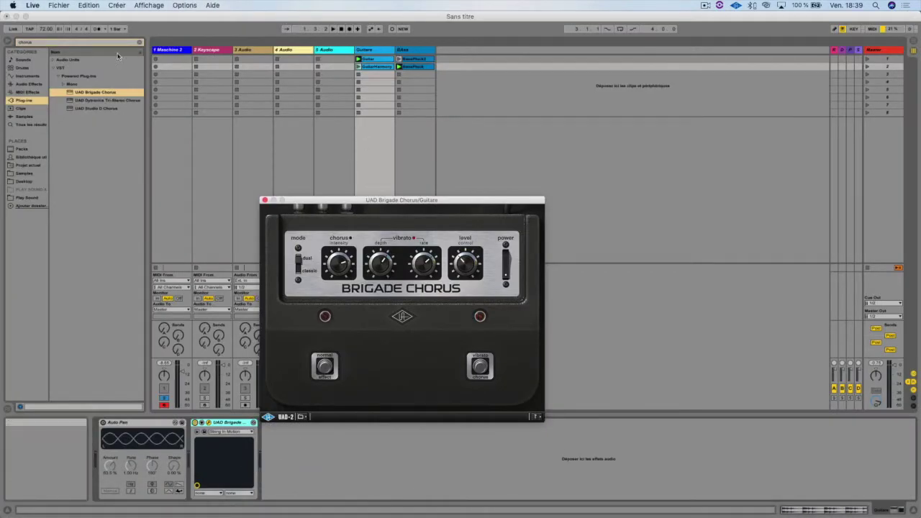
left_click(83, 43)
type("guitar")
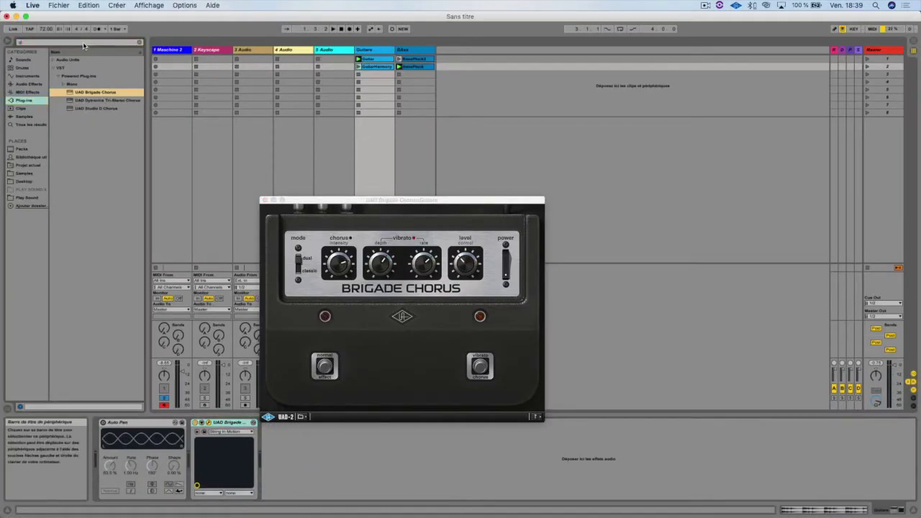
left_click(23, 116)
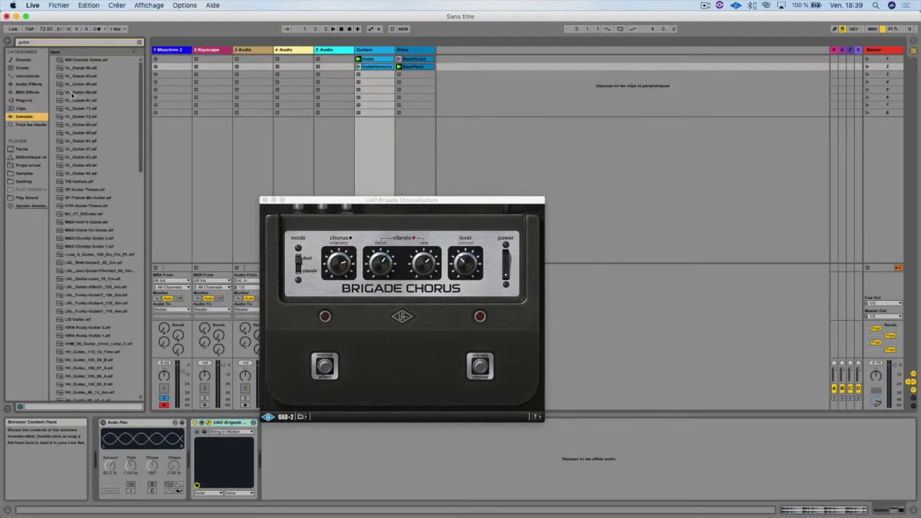
Step: Audition guitar samples and place M&D-Chubby Guitar 1.aif in the first clip slot of the Guitare track
left_click(85, 92)
left_click(97, 248)
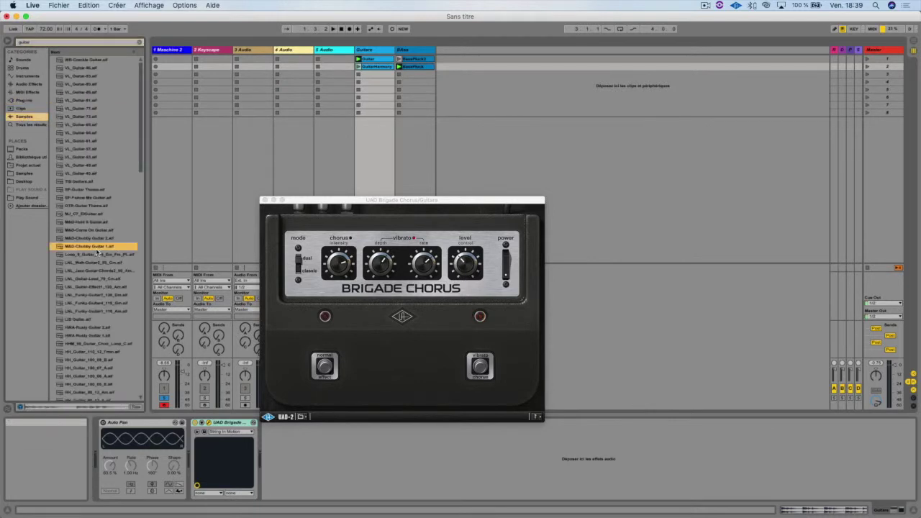
left_click_drag(91, 246, 374, 60)
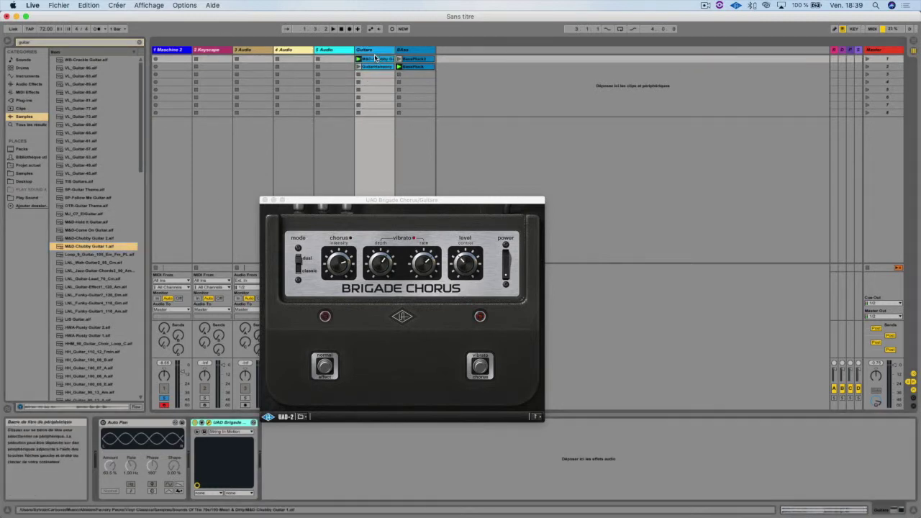
Step: Close the Brigade Chorus window, start playback and adjust the volume of the Maschine 2 track
left_click(265, 199)
key("space")
left_click_drag(182, 371, 183, 383)
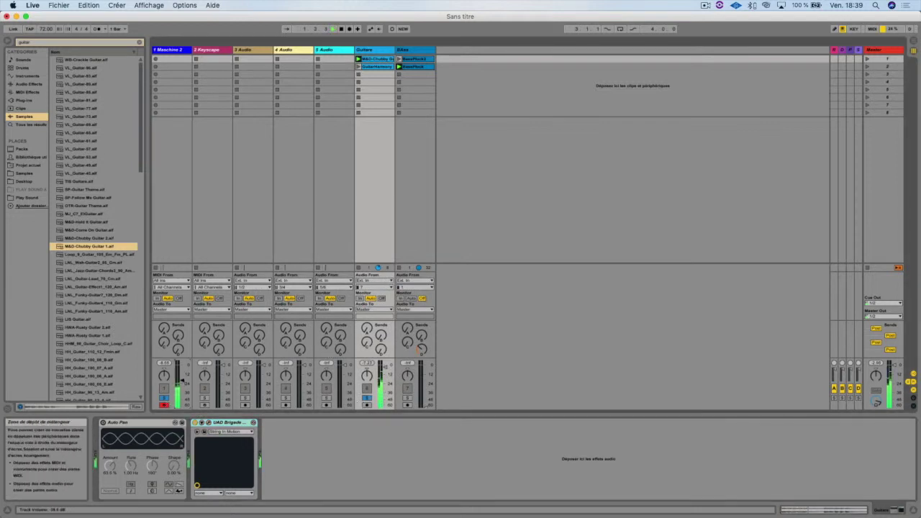
left_click_drag(182, 374, 180, 370)
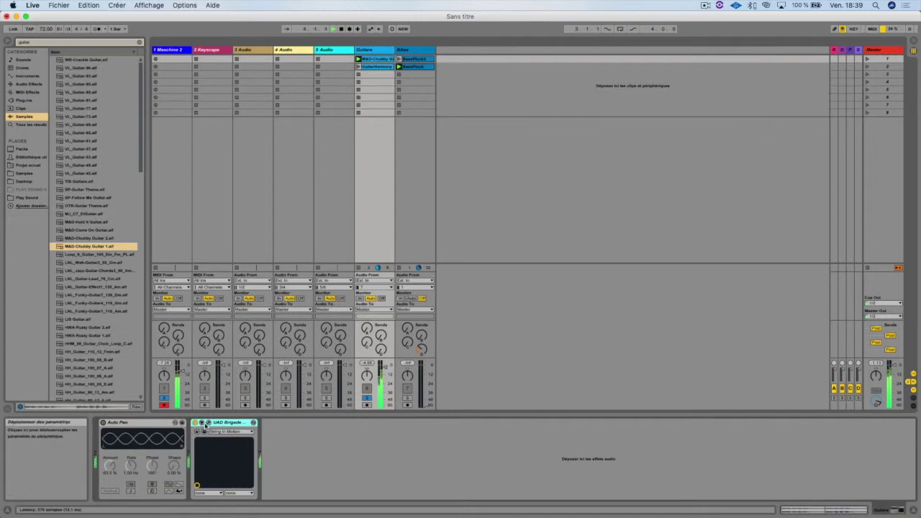
Step: Reopen the UAD Brigade Chorus window, move it clear of the Guitare track and try its power switch
left_click(208, 422)
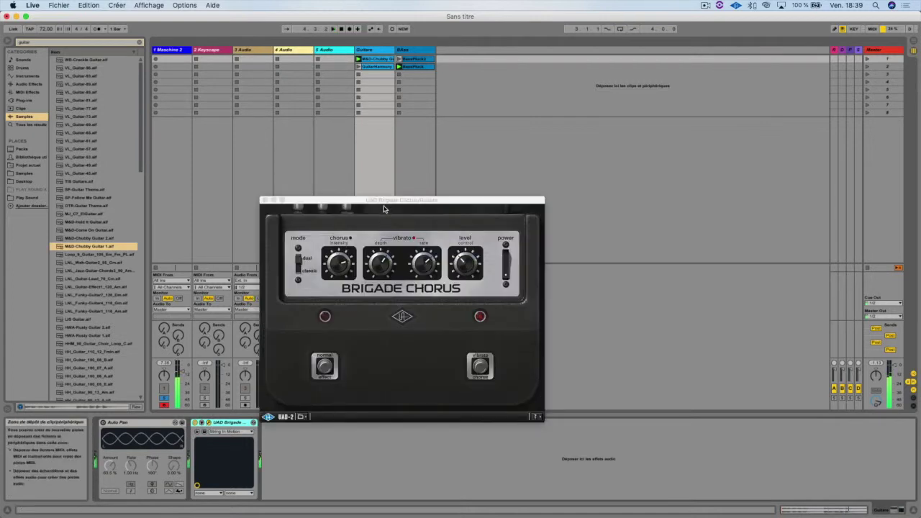
left_click_drag(384, 204, 530, 195)
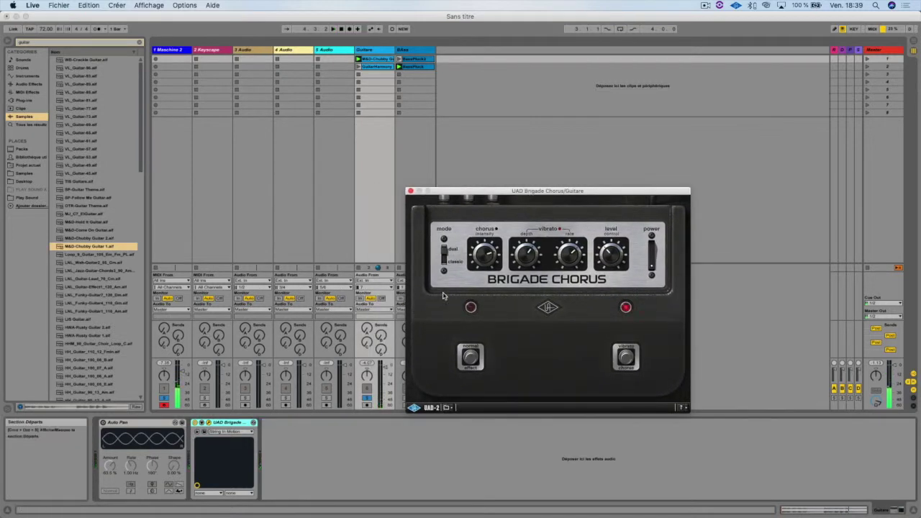
mouse_move(652, 256)
left_mouse_down()
mouse_move(652, 272)
mouse_move(653, 248)
left_mouse_up()
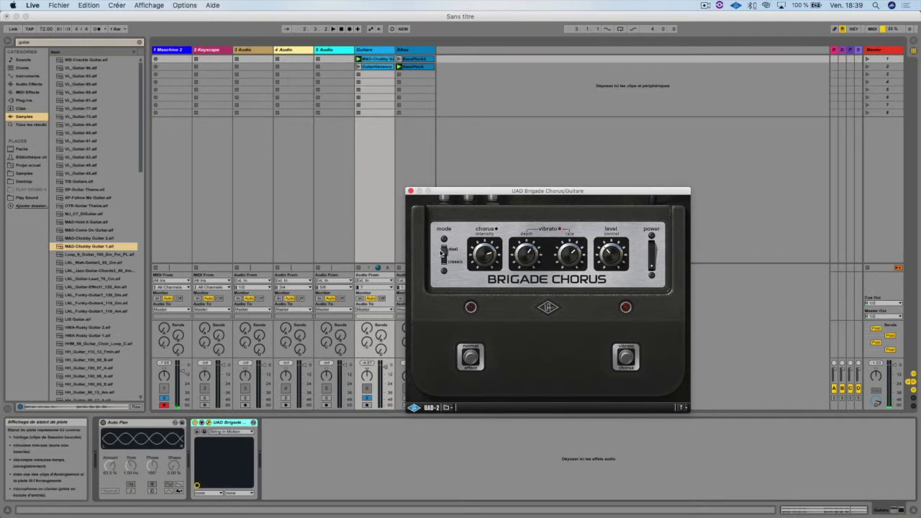
Step: Switch the Brigade Chorus mode between classic and dual to compare them, ending on dual
left_click(444, 266)
left_click(445, 251)
left_click(444, 266)
left_click(445, 251)
Step: Adjust the pedal's chorus intensity and play the guitar clip to hear it
left_click_drag(481, 262, 588, 207)
key("space")
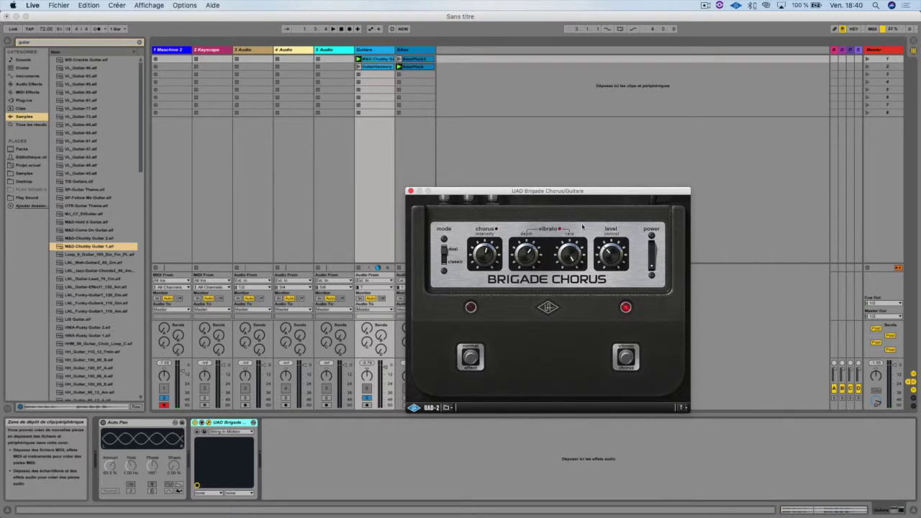
key("space")
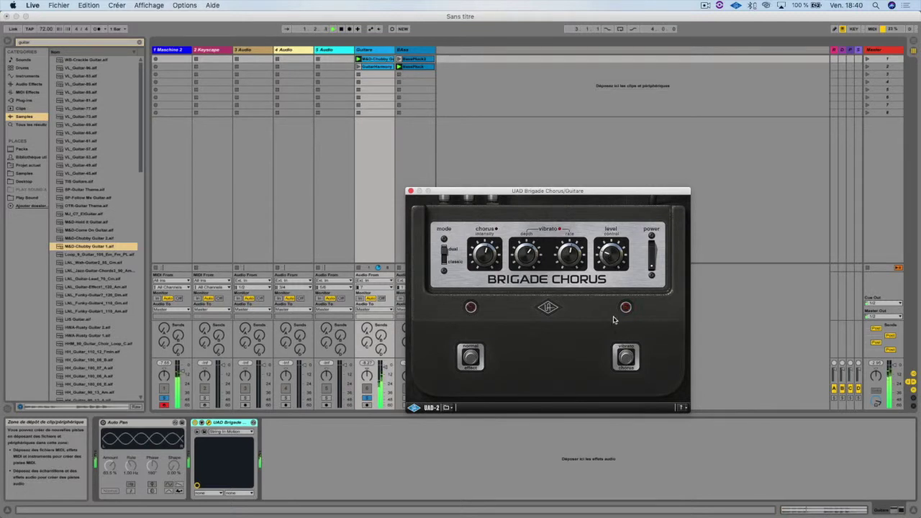
Step: Compare the pedal's vibrato and chorus settings and toggle its normal/effect footswitch
left_click(625, 355)
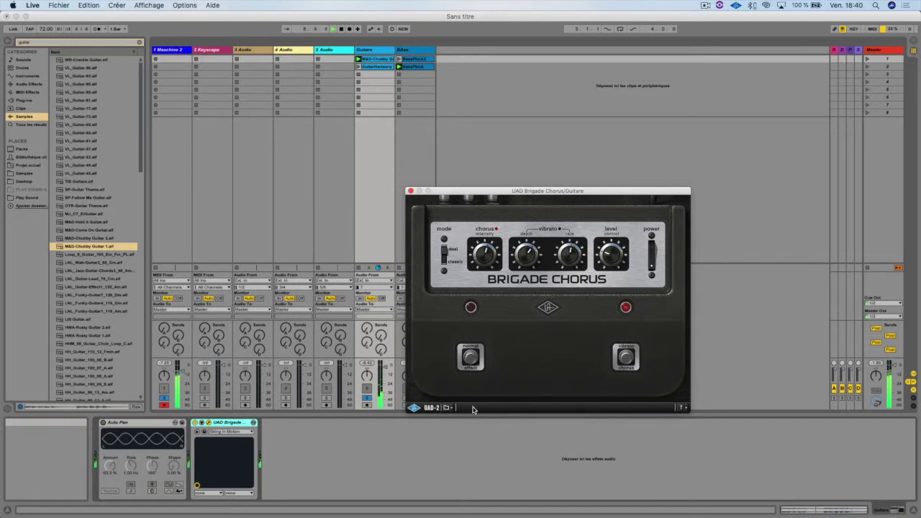
left_click(628, 356)
left_click(470, 356)
Step: Load the 80s Synth Chorus.fxp preset from the Joe Chiccarelli folder into the Brigade Chorus
left_click(446, 407)
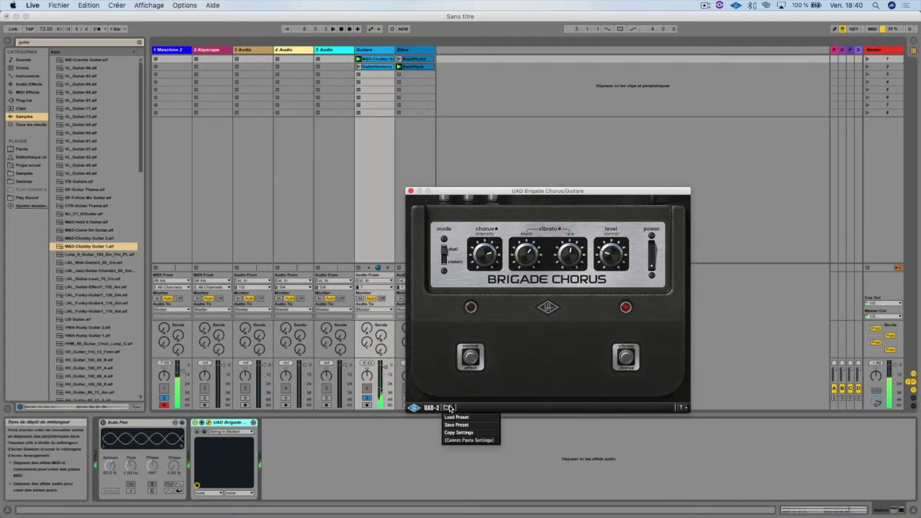
left_click(455, 422)
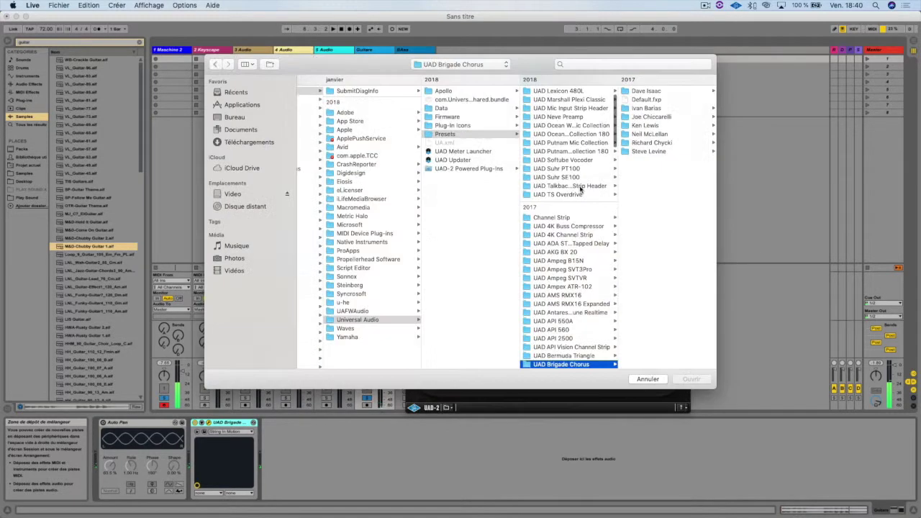
left_click(668, 118)
left_click(667, 125)
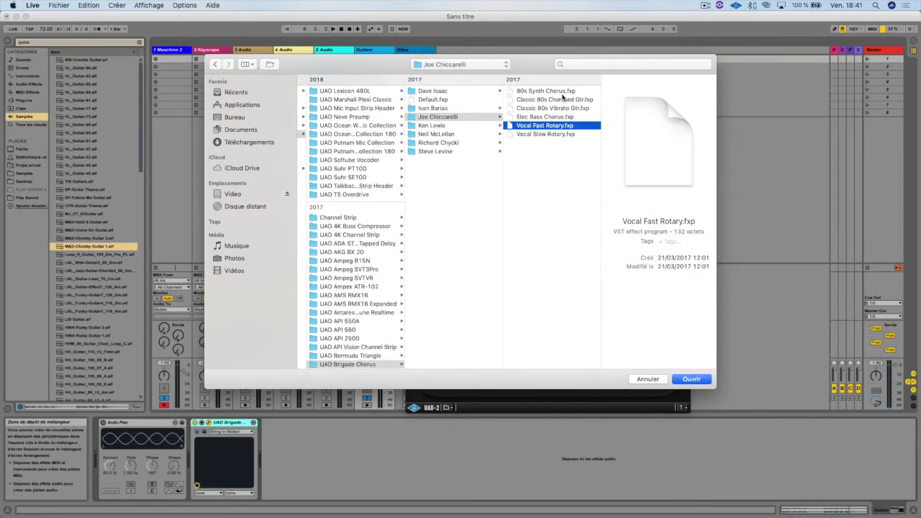
double_click(565, 92)
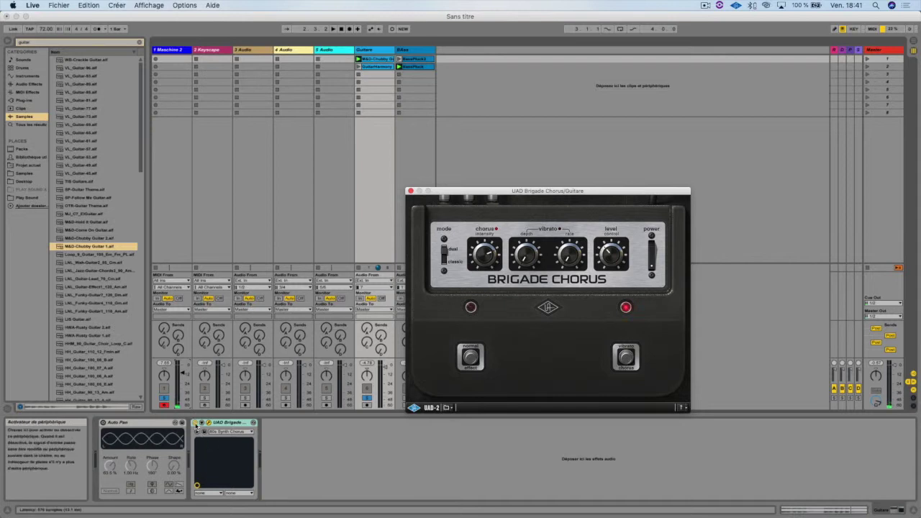
Step: Bypass and re-enable the Brigade Chorus device on the Guitare track to compare the sound
left_click(195, 424)
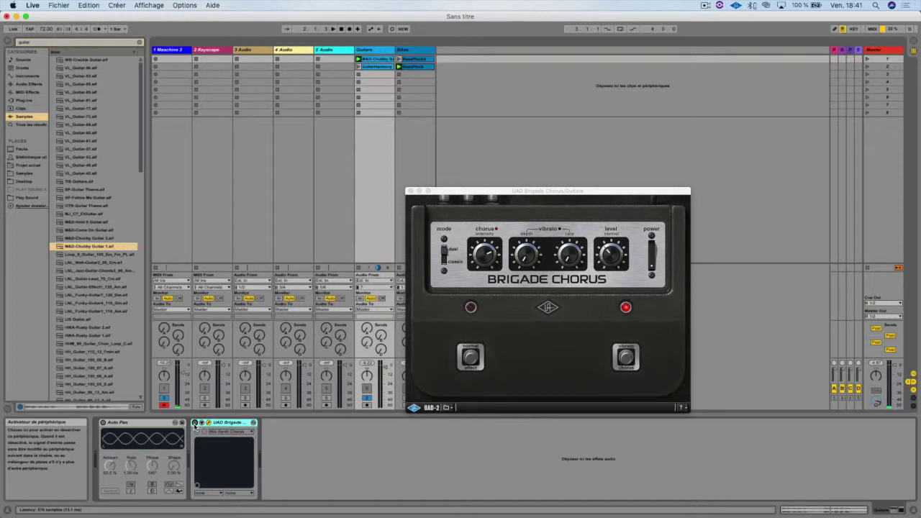
left_click(195, 423)
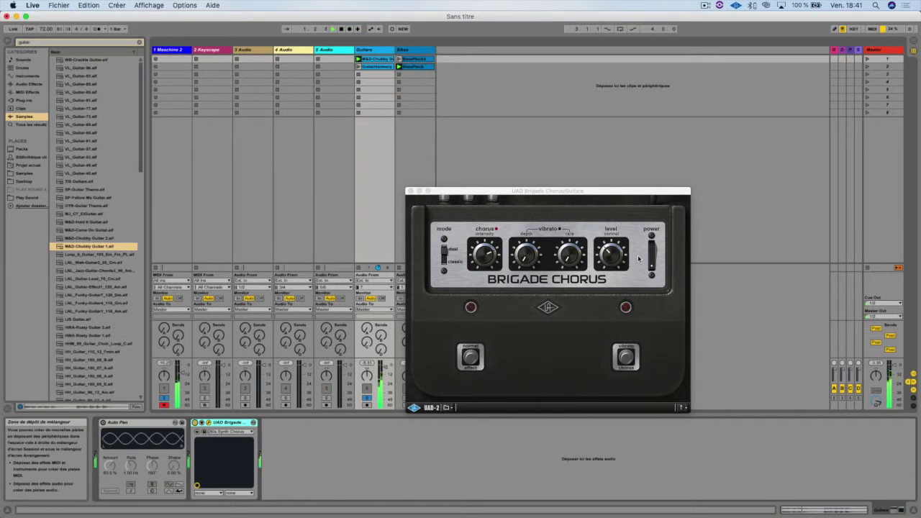
left_click(613, 257)
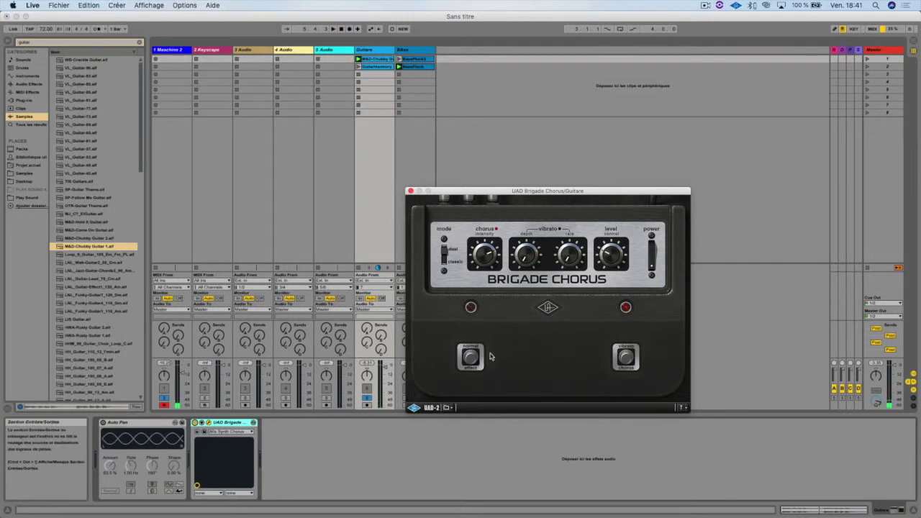
Step: Load the String Vibrato.fxp preset from the Steve Levine folder into the guitar's Brigade Chorus
left_click(447, 407)
left_click(454, 415)
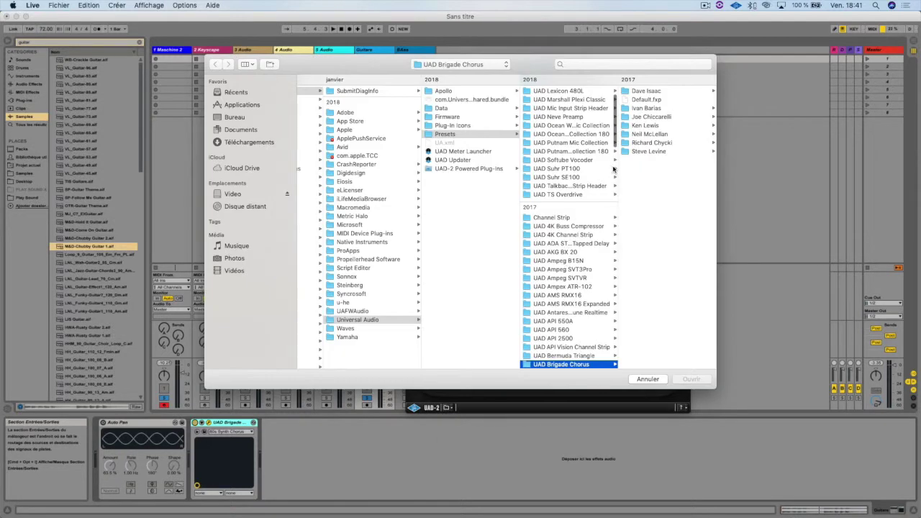
left_click(648, 151)
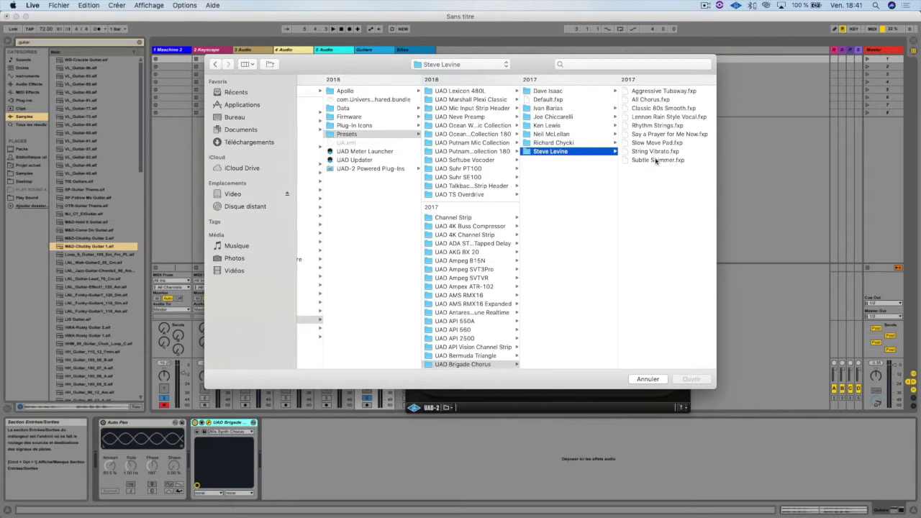
left_click(654, 151)
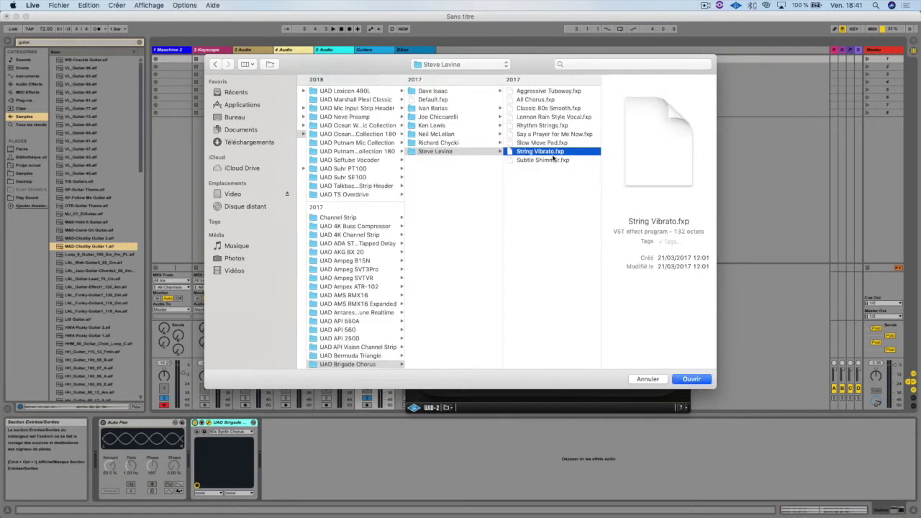
double_click(551, 153)
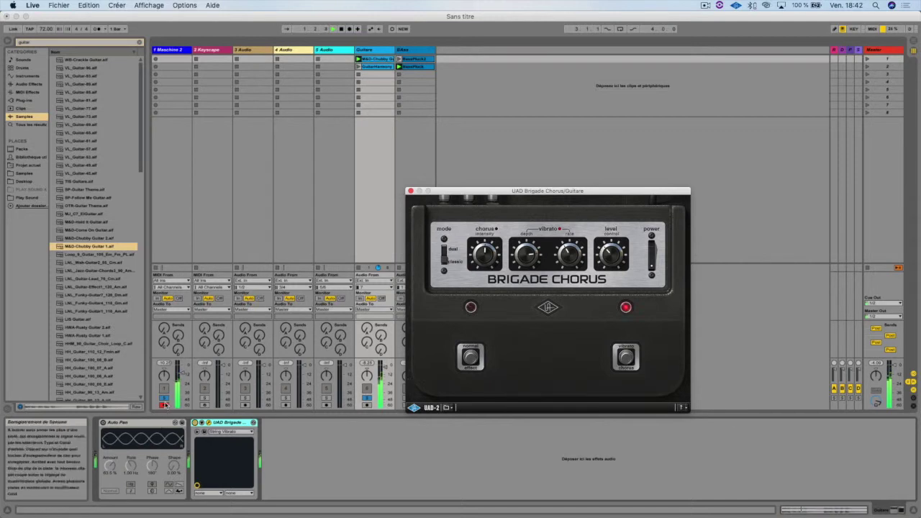
Step: Solo only the Guitare track and switch the pedal's power off and back on to compare the vibrato sound
left_click(319, 393)
left_click(367, 397)
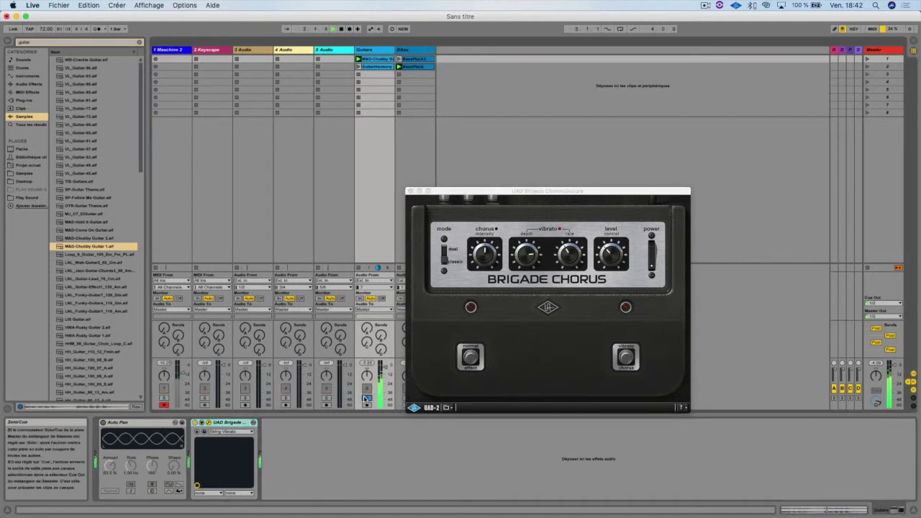
left_click(649, 253)
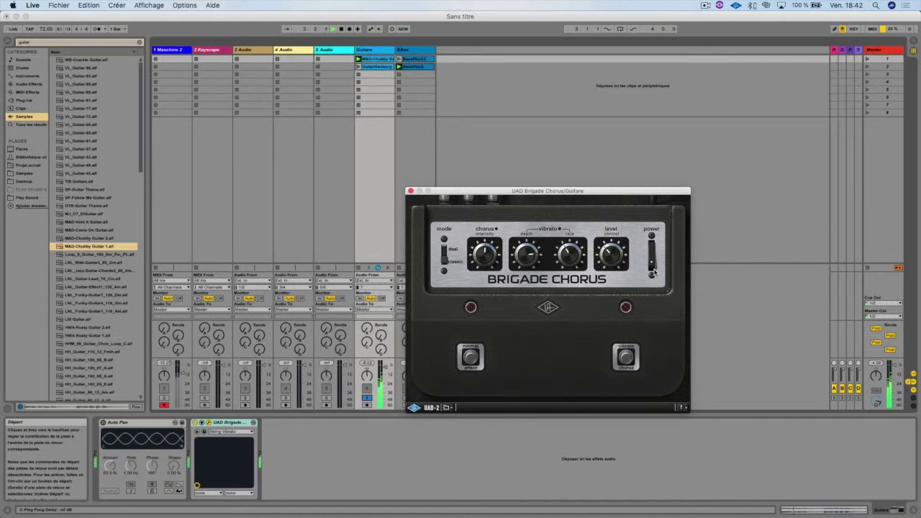
left_click(652, 268)
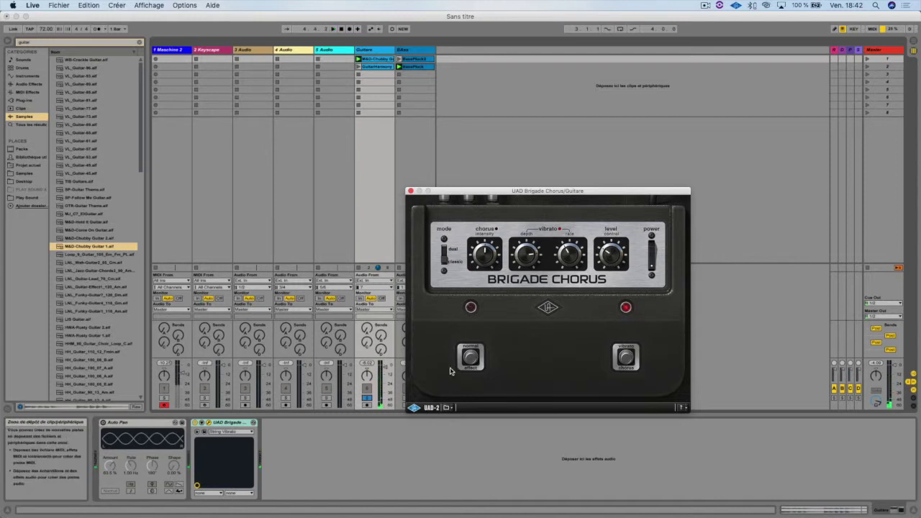
Step: Load the Chorus for Bass.fxp preset from the Neil McLellan folder into the guitar's Brigade Chorus
left_click(446, 407)
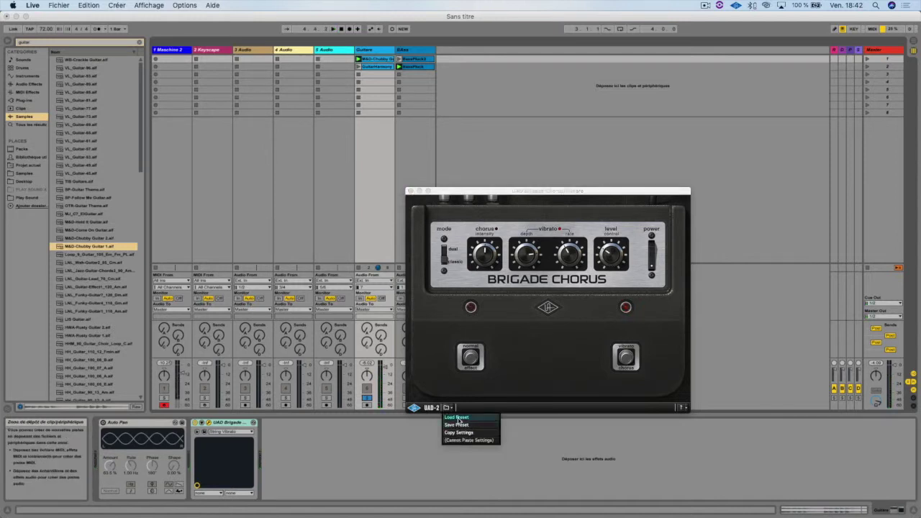
left_click(461, 417)
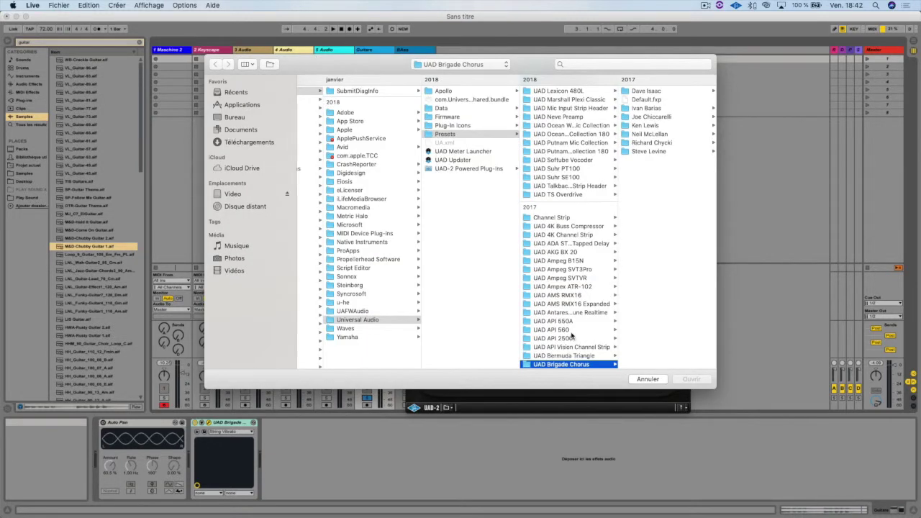
left_click(655, 134)
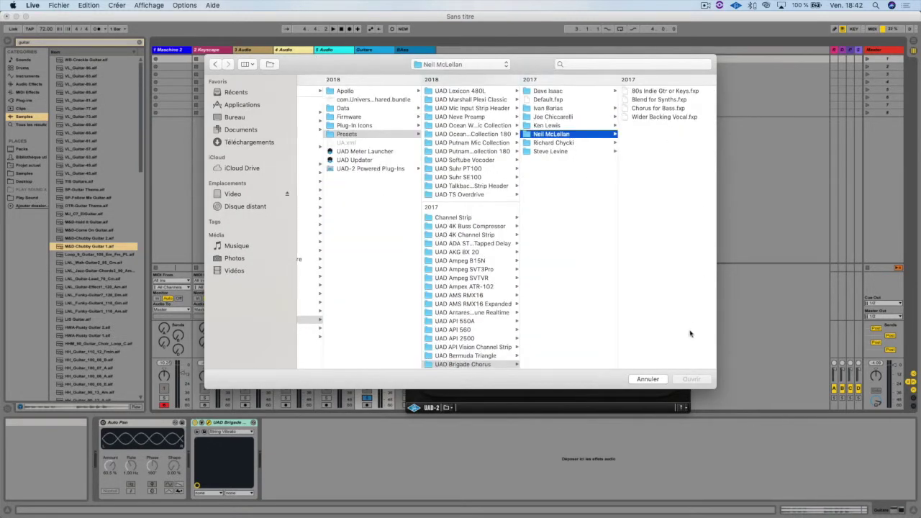
left_click(675, 109)
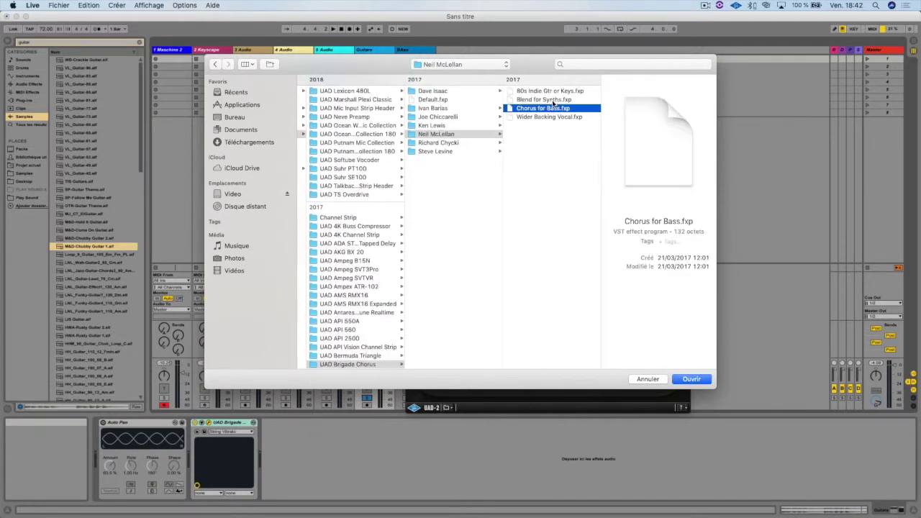
left_click(556, 101)
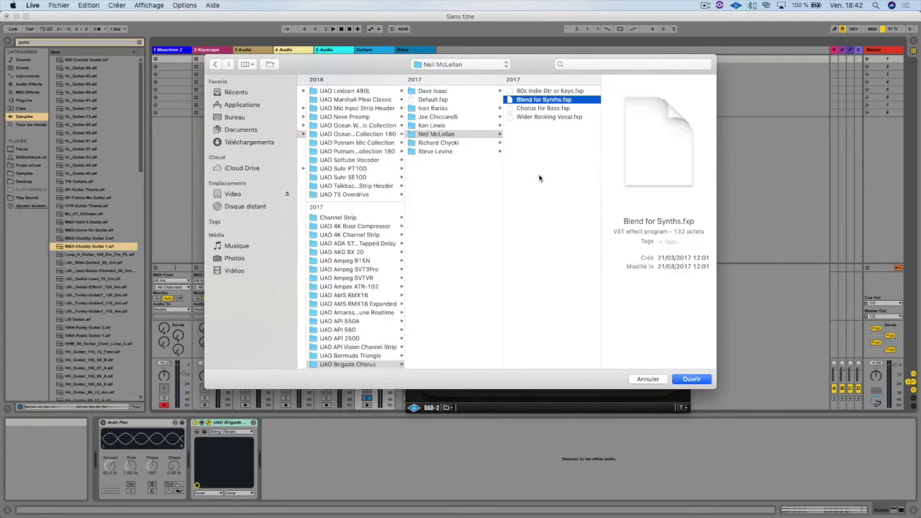
left_click(545, 110)
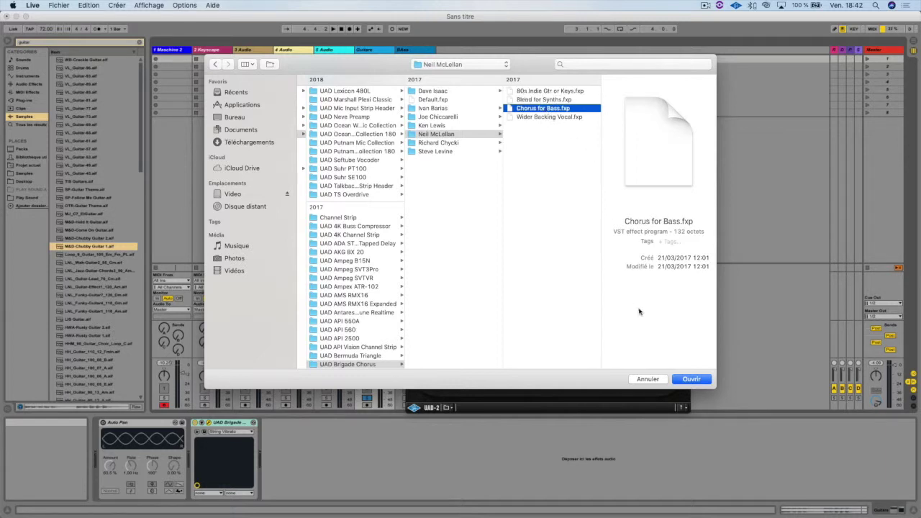
left_click(689, 380)
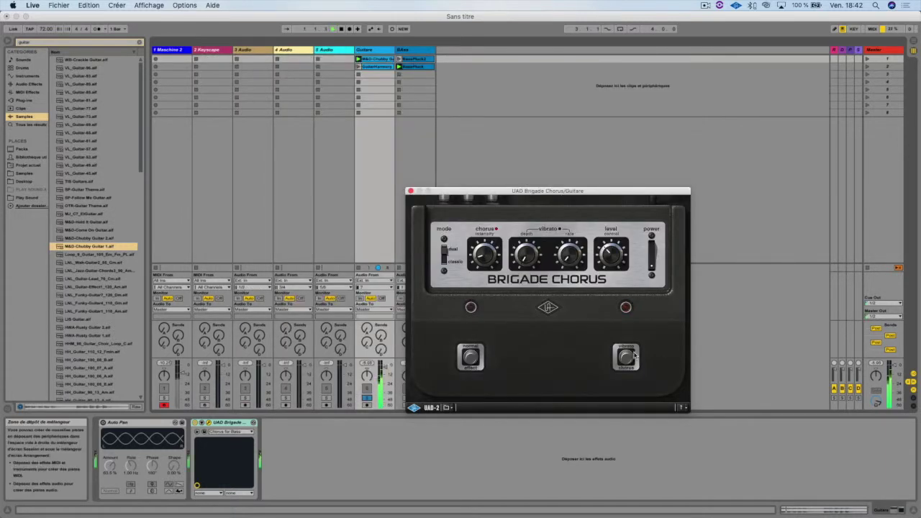
Step: Launch the first clip on the BAss track, solo that track and raise its volume
left_click(405, 61)
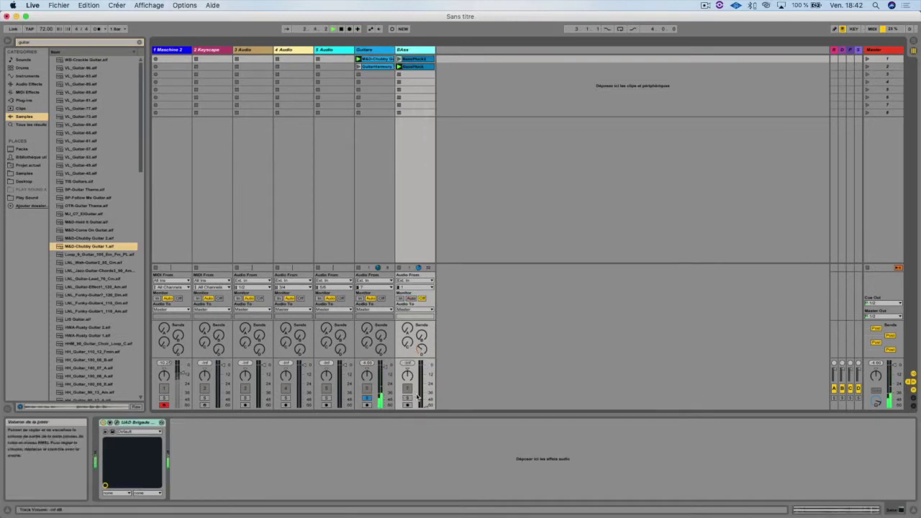
left_click(408, 398)
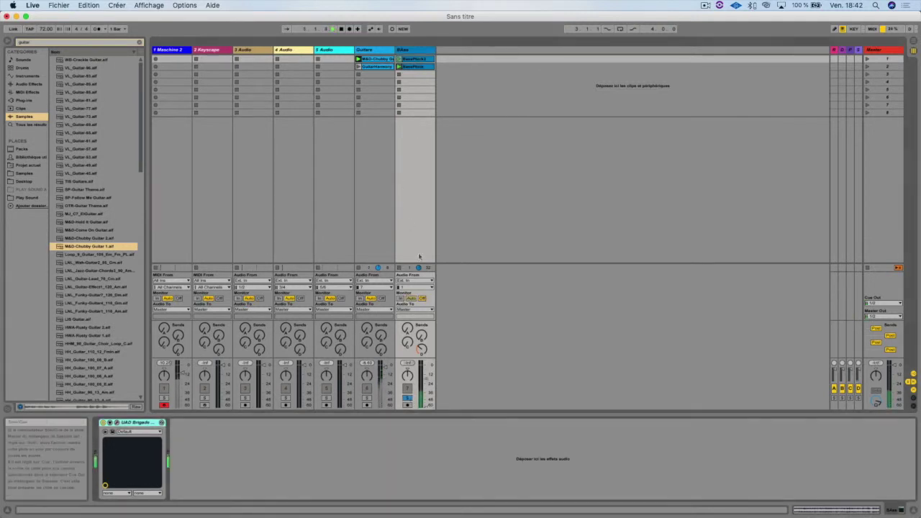
left_click_drag(421, 386, 423, 368)
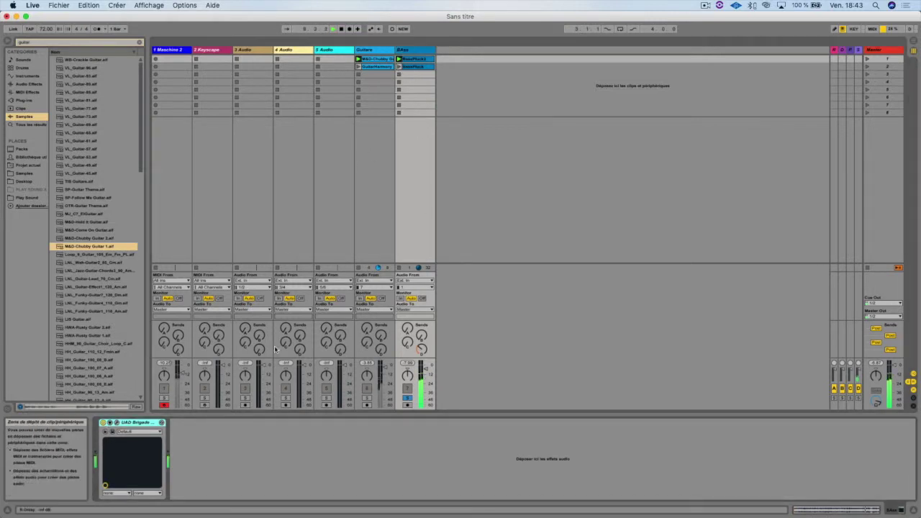
Step: Open the BAss track's Brigade Chorus and try the RC-Stereo Eyes preset before switching to NM-Wider Backing Vocal
left_click(117, 423)
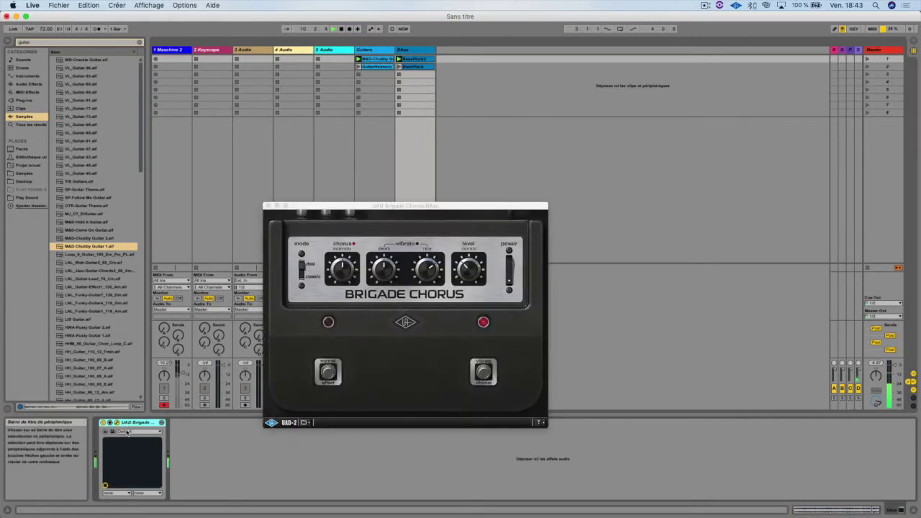
left_click(130, 431)
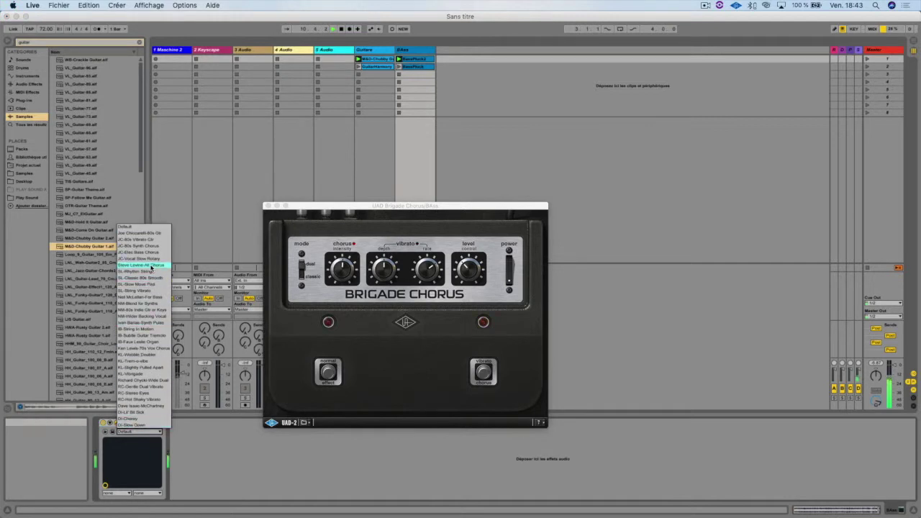
left_click(136, 393)
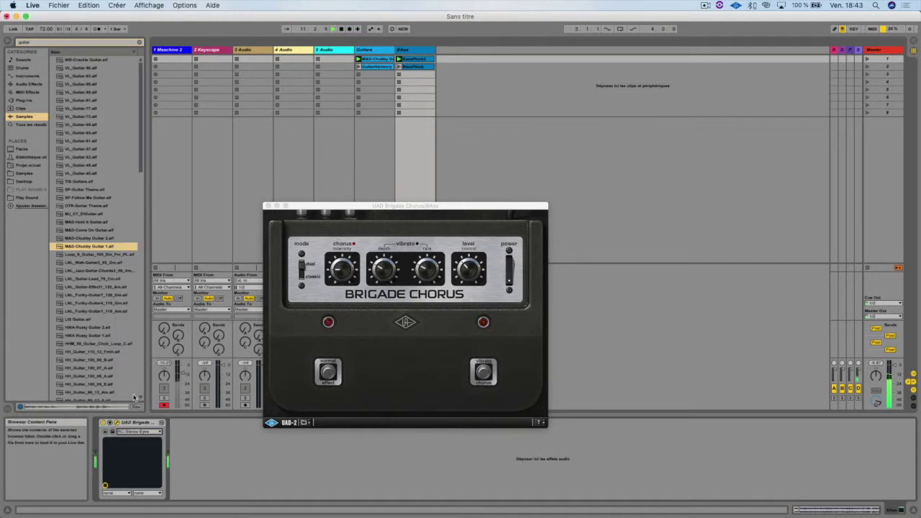
left_click(130, 431)
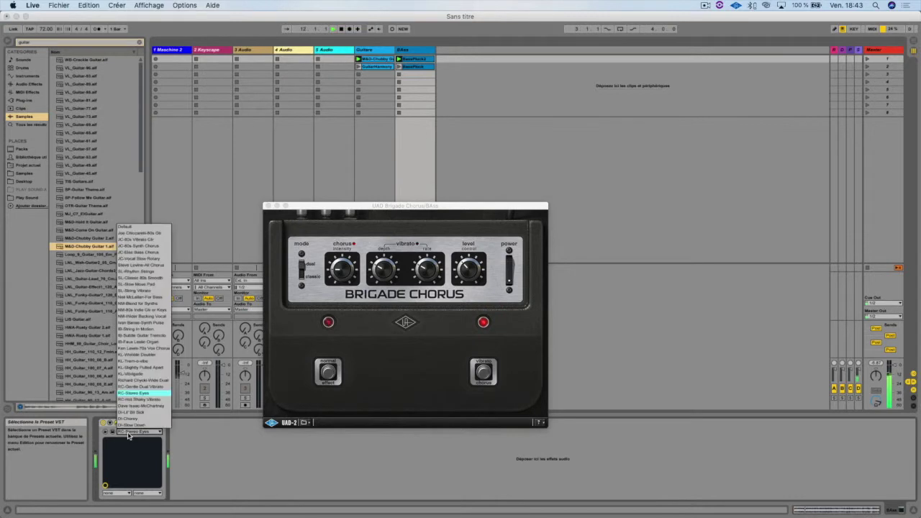
left_click(136, 317)
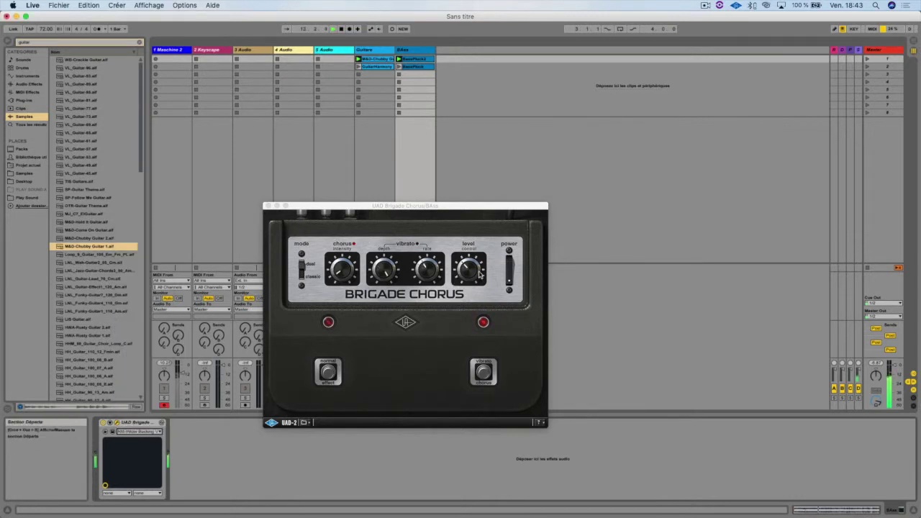
Step: Raise the bass pedal's level and toggle its power to compare the sound, closing the plug-in window when finished
left_click(510, 266)
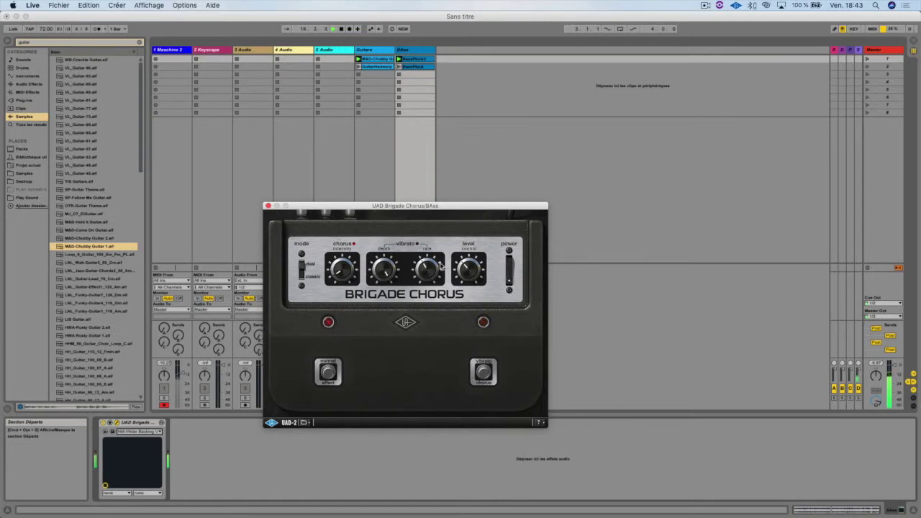
left_click_drag(474, 267, 478, 249)
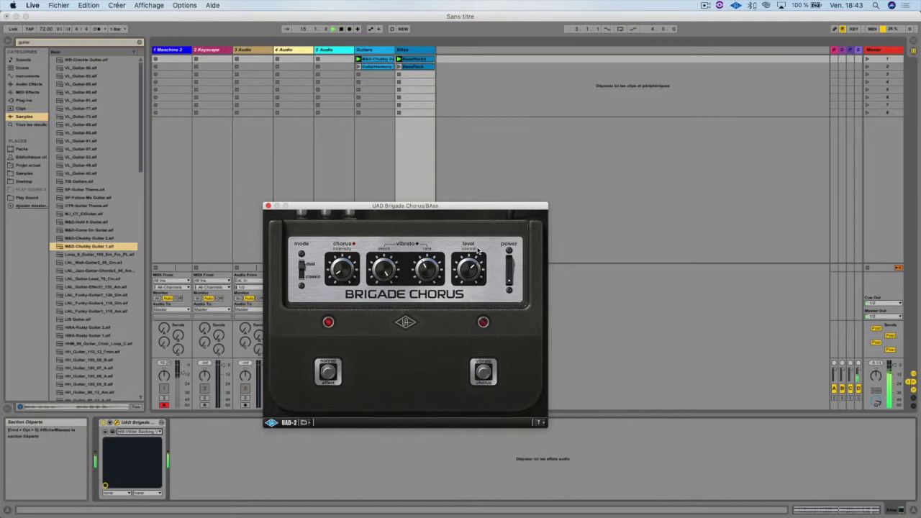
left_click(510, 272)
left_click_drag(511, 271, 508, 287)
left_click(510, 285)
left_click(268, 207)
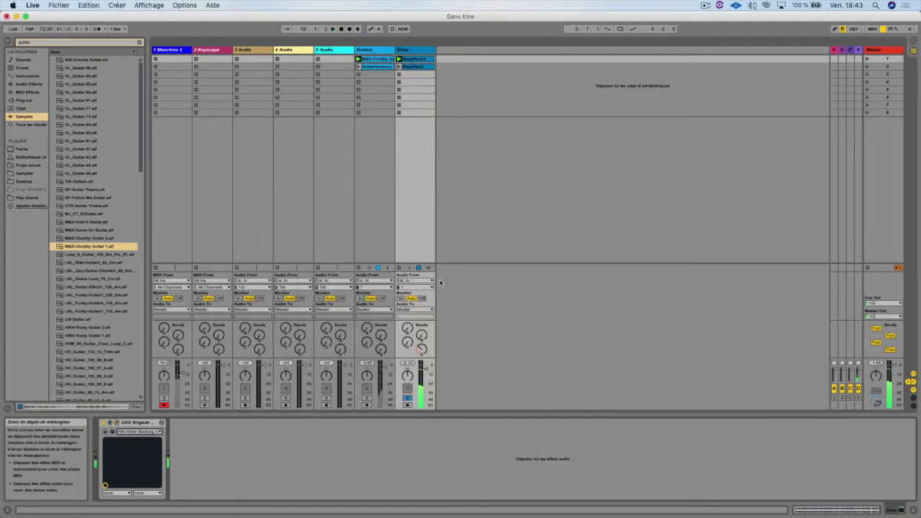